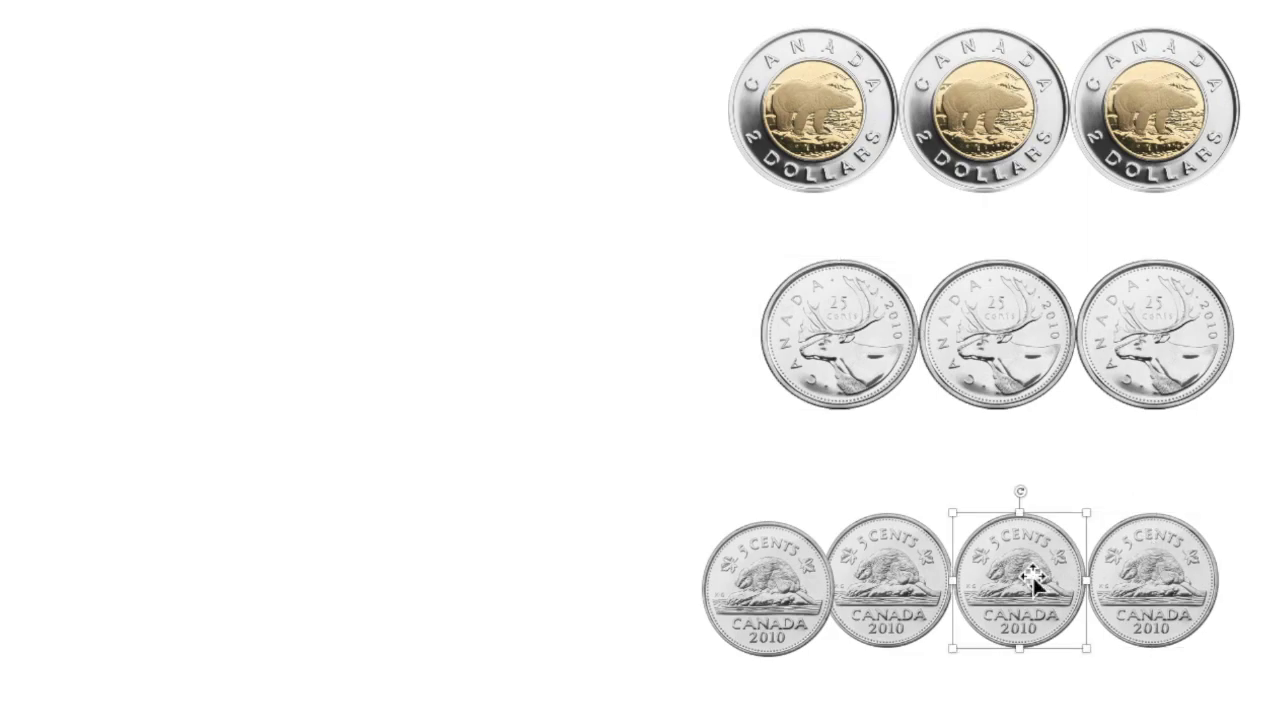
# - Select the second nickel in the bottom row while counting the four nickels
pyautogui.click(918, 570)
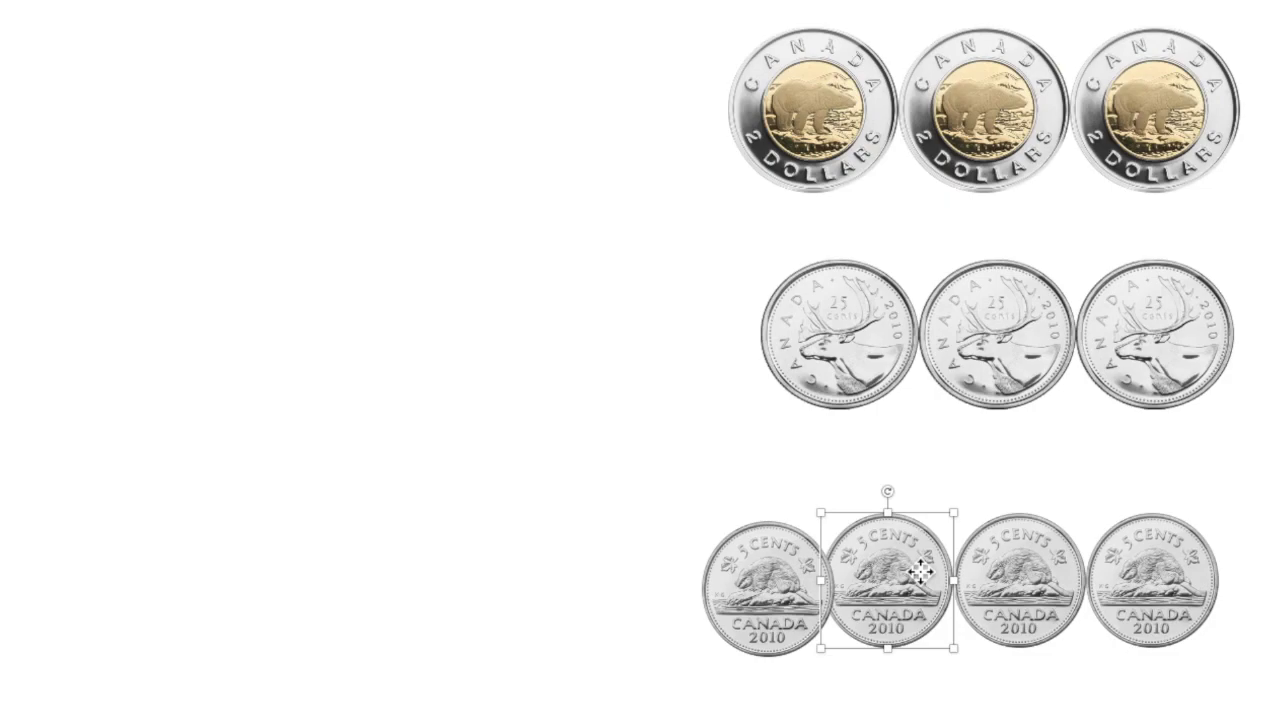